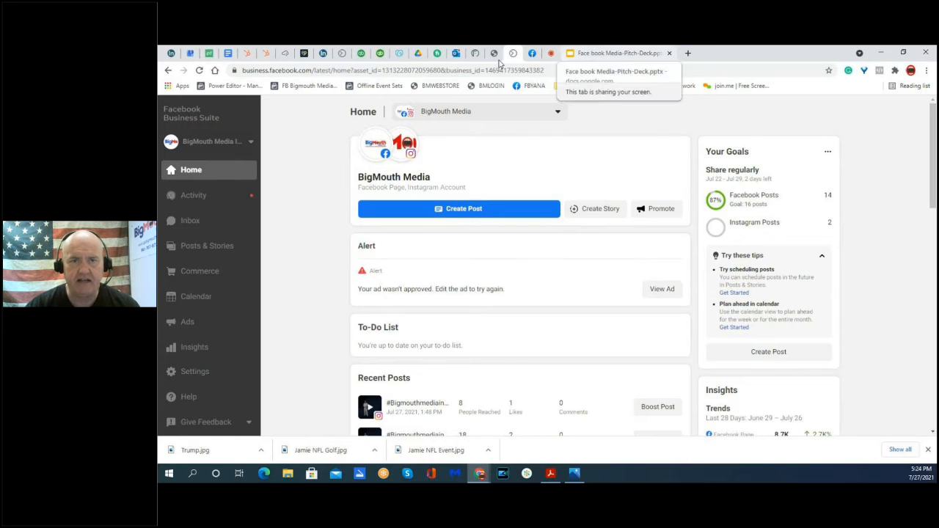
click(532, 56)
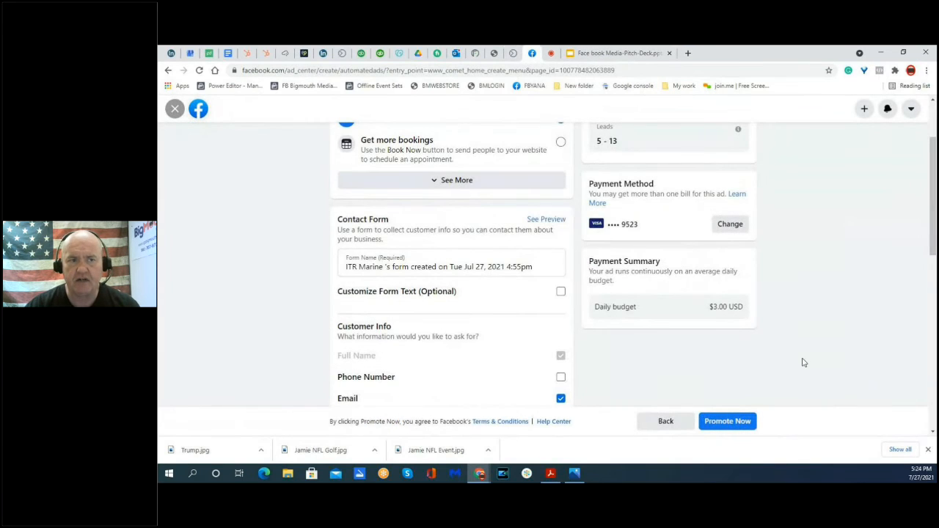
scroll(800, 362, up, 2)
click(911, 111)
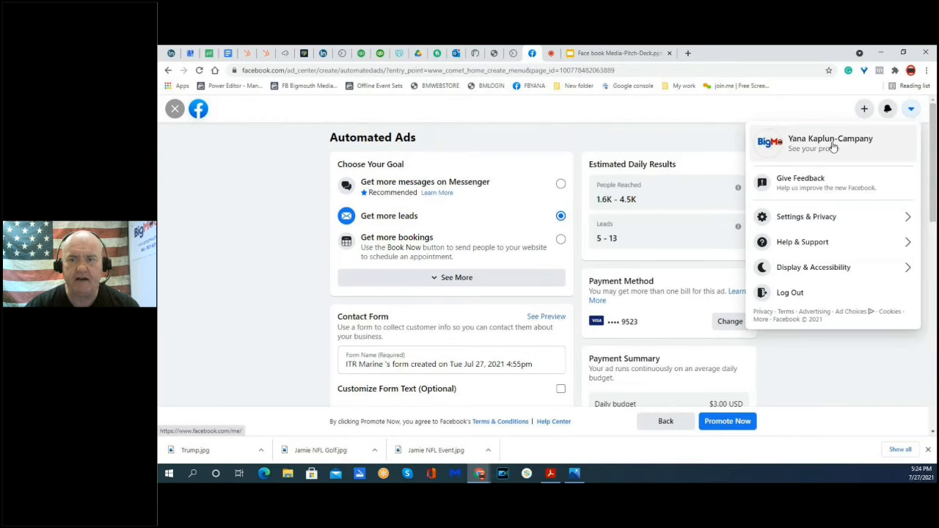
click(833, 147)
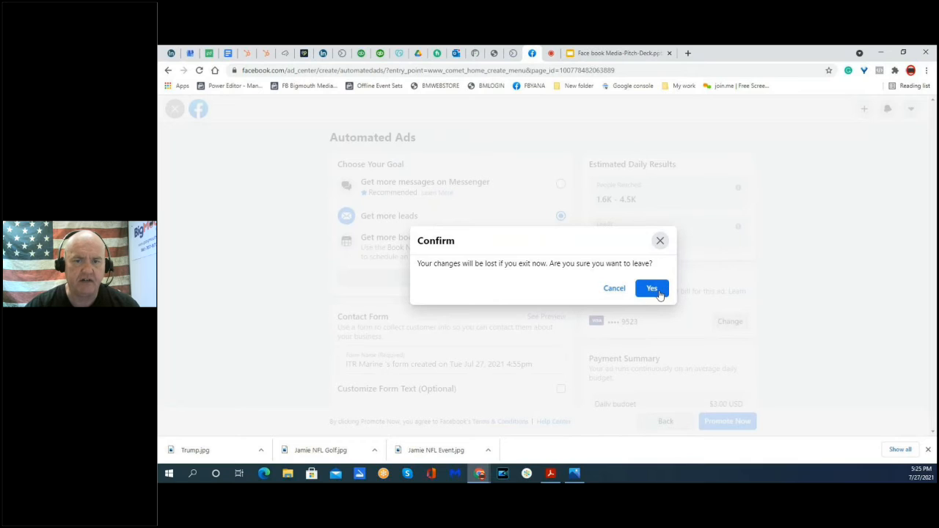
click(659, 241)
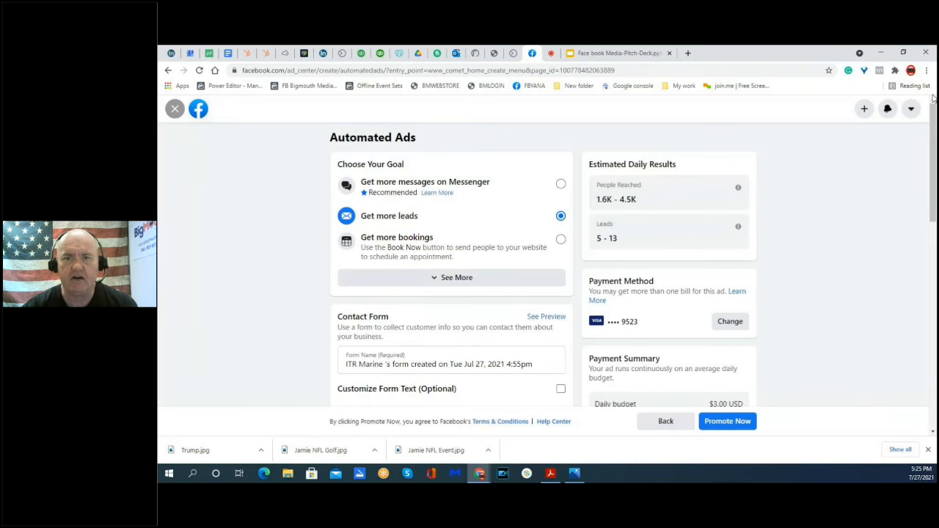
click(513, 52)
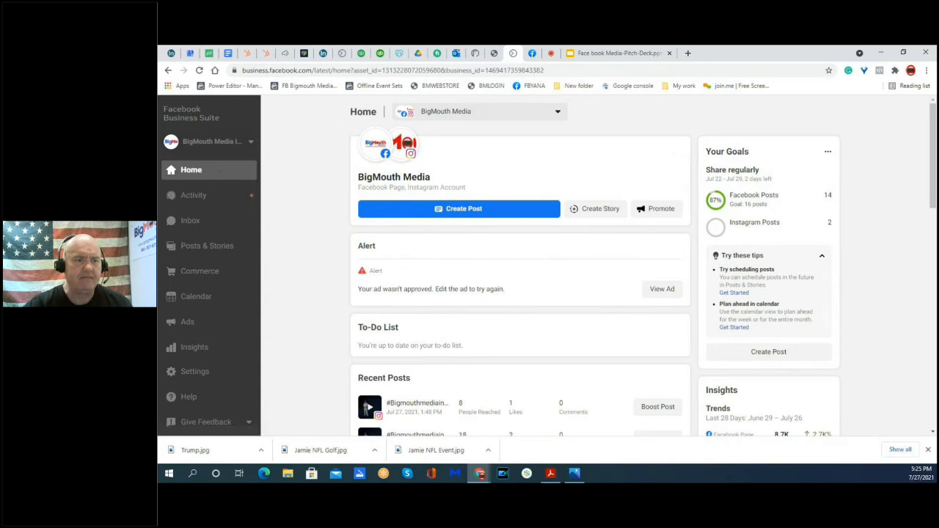
Create a new ad from the Ad Center with the Get More Leads goal, collecting contact info on Facebook.
click(196, 324)
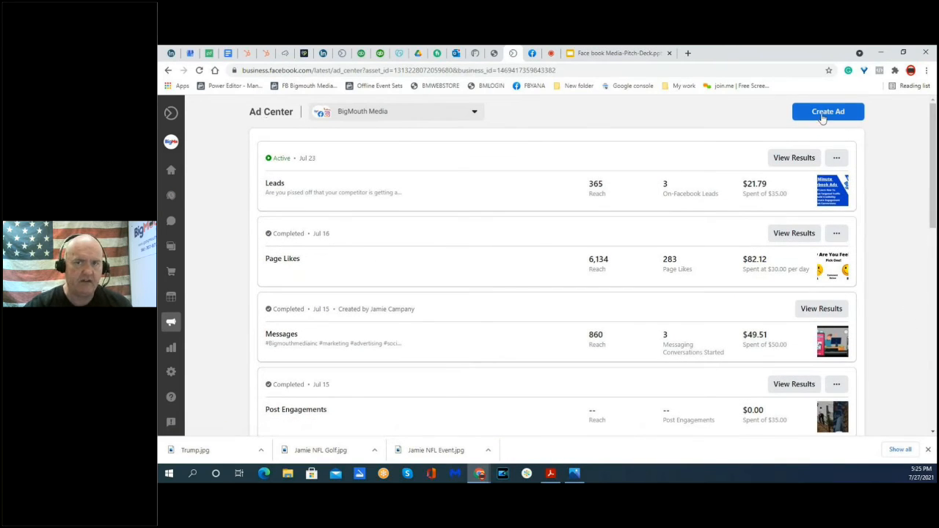
click(824, 115)
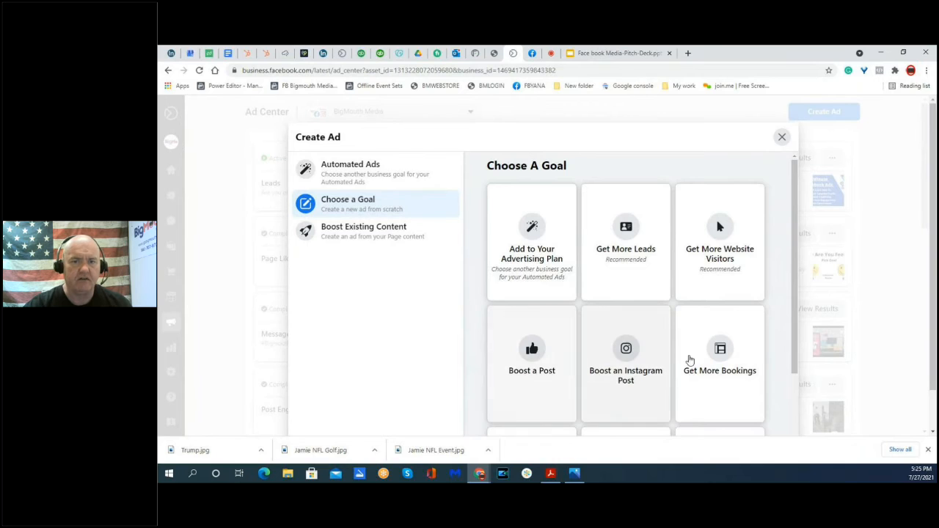
click(625, 233)
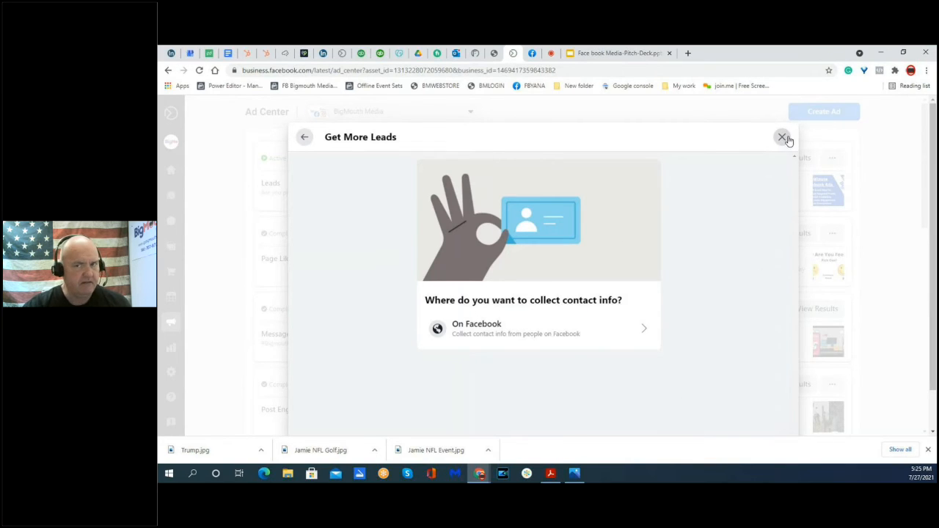
click(534, 330)
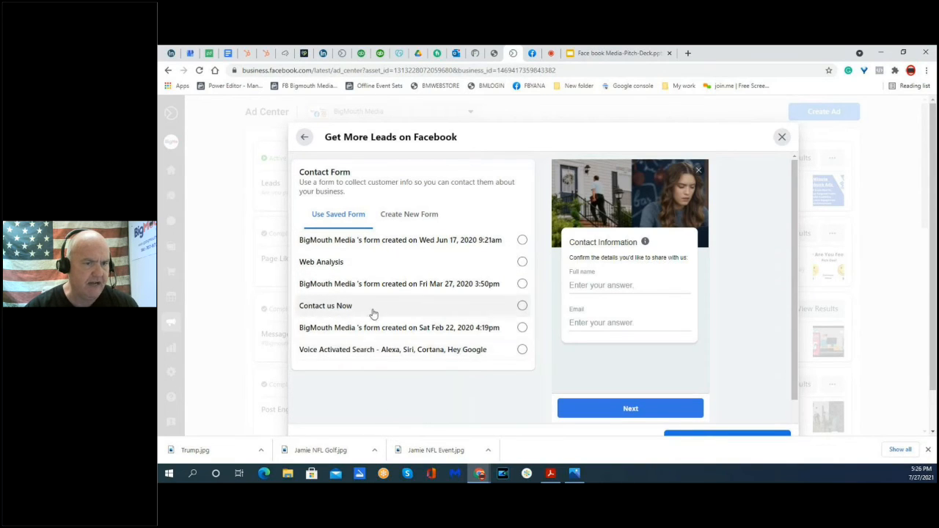
Choose the saved contact form created on Fri Mar 27, 2020 3:50pm and continue to the ad creative.
click(421, 242)
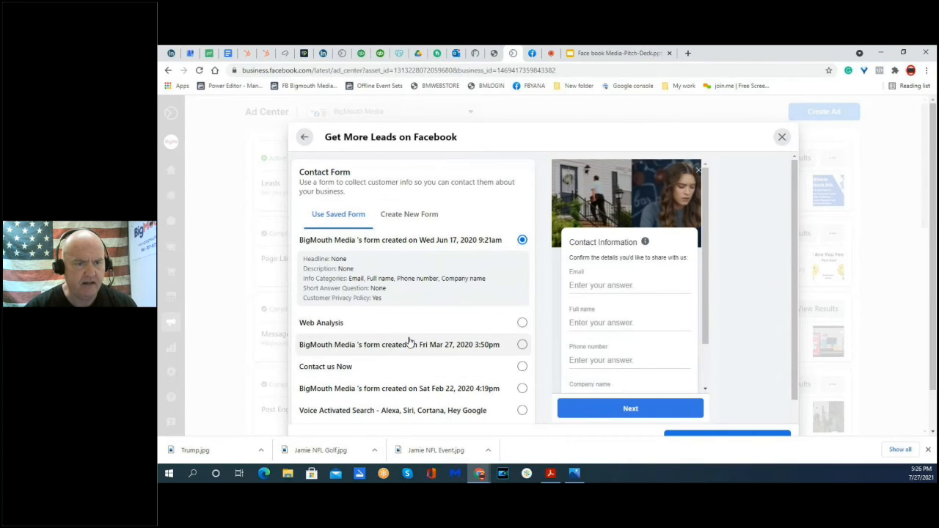
scroll(410, 343, down, 1)
click(385, 302)
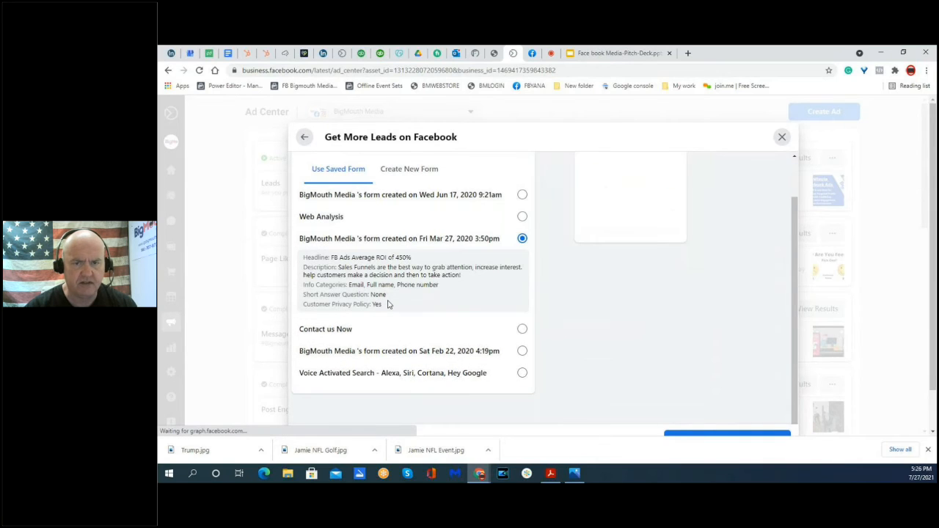
scroll(426, 304, down, 1)
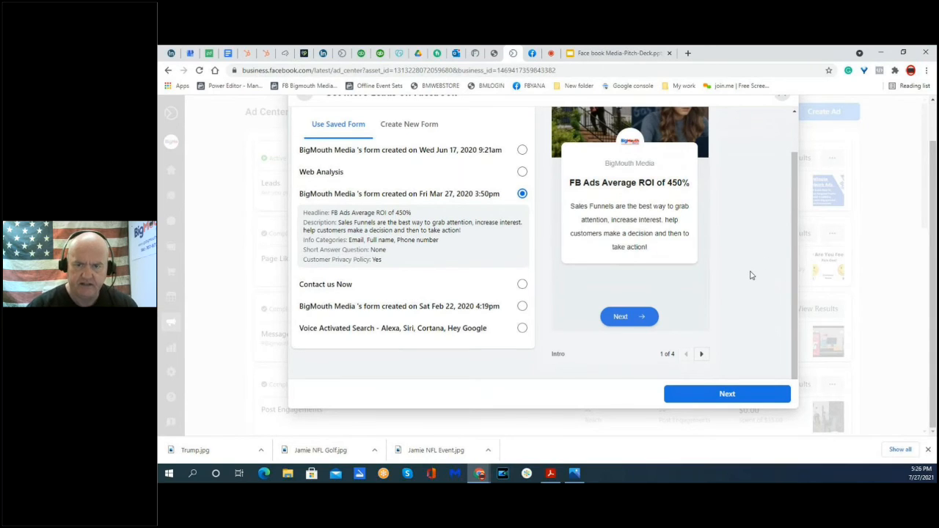
scroll(749, 275, up, 2)
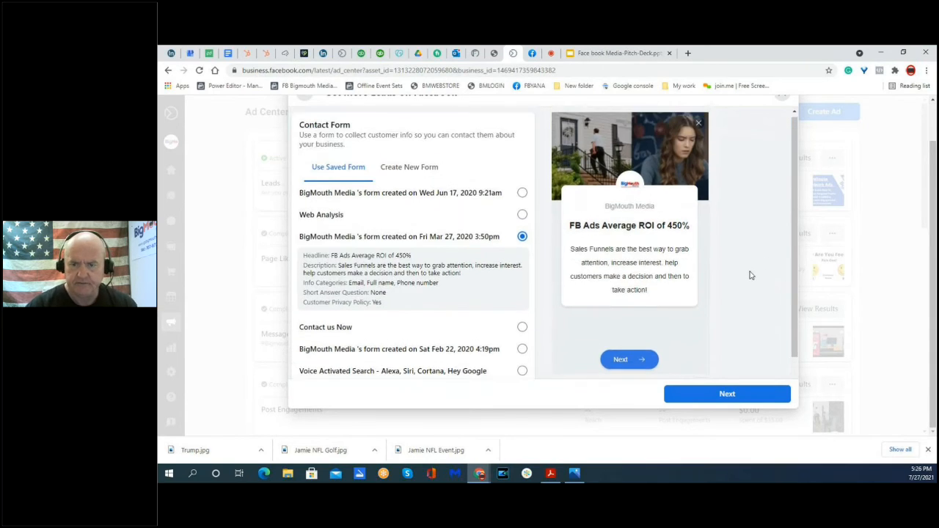
click(744, 397)
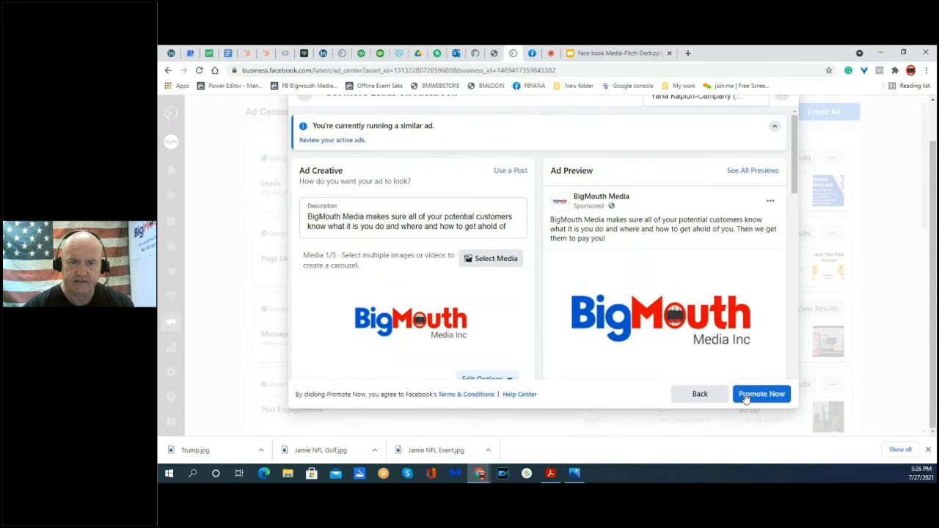
Replace the BigMouth Media logo in the ad creative with the "How Are You Feeling (1)" image from the ad account.
scroll(502, 309, down, 2)
scroll(502, 309, up, 3)
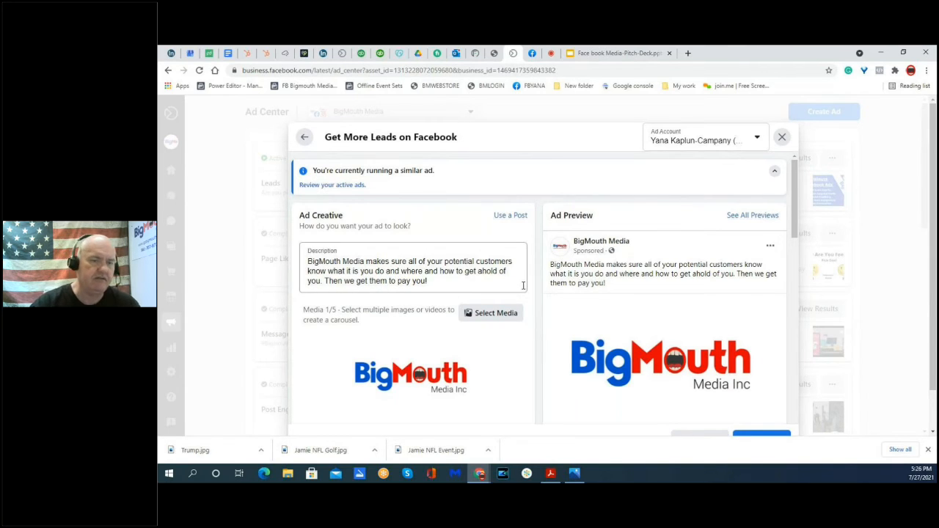
scroll(452, 279, down, 1)
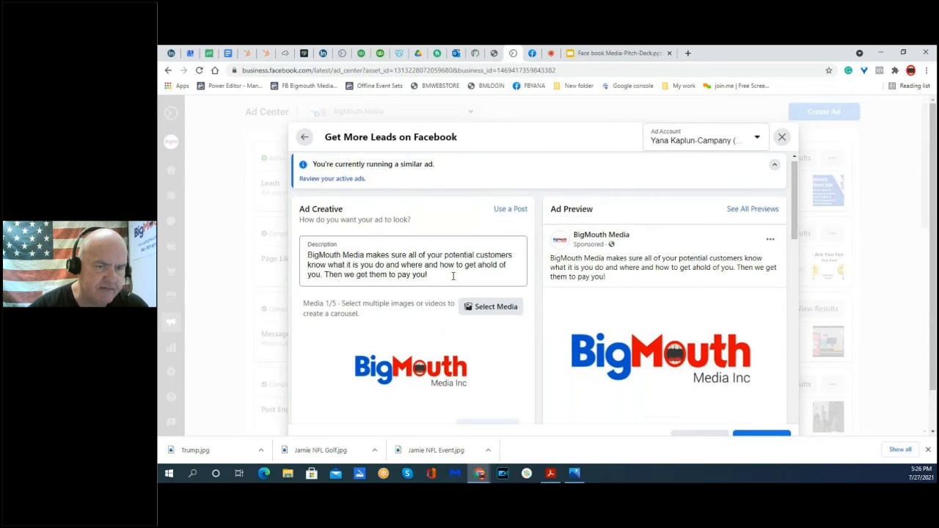
scroll(482, 311, down, 1)
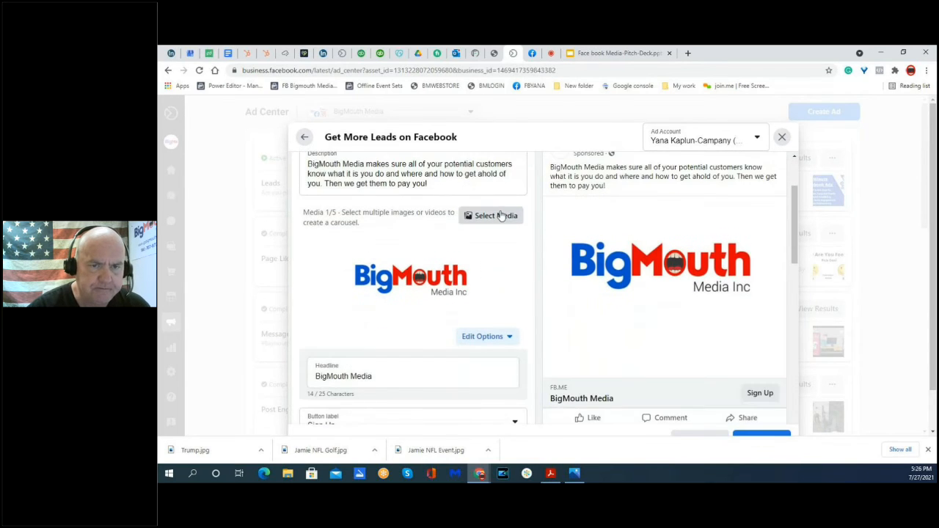
click(498, 215)
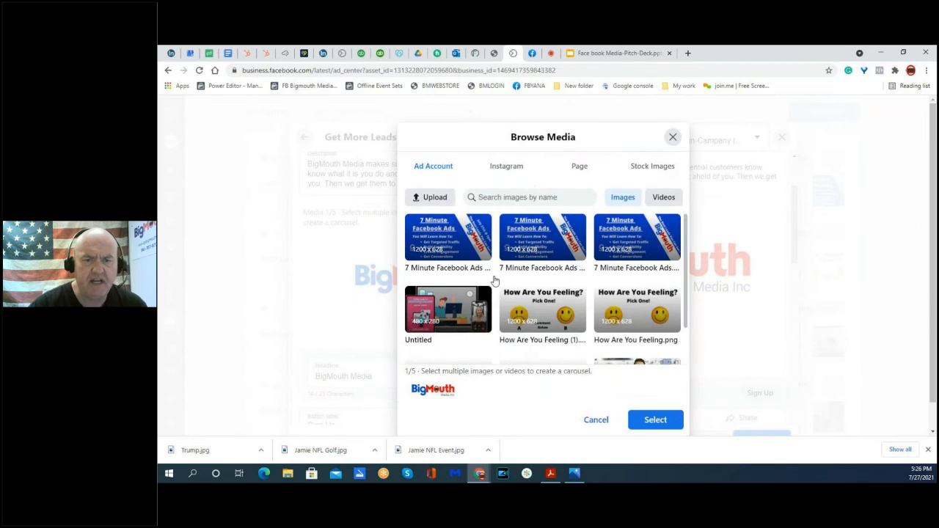
click(546, 322)
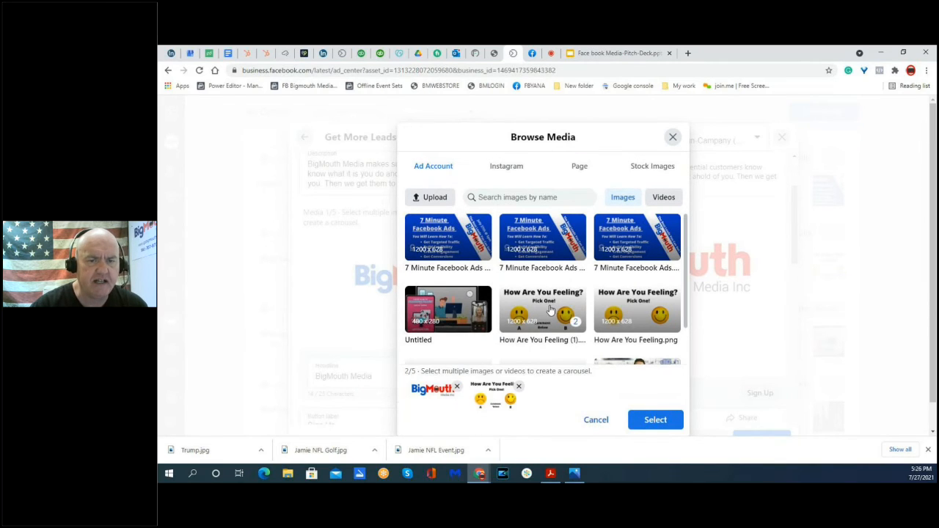
click(658, 419)
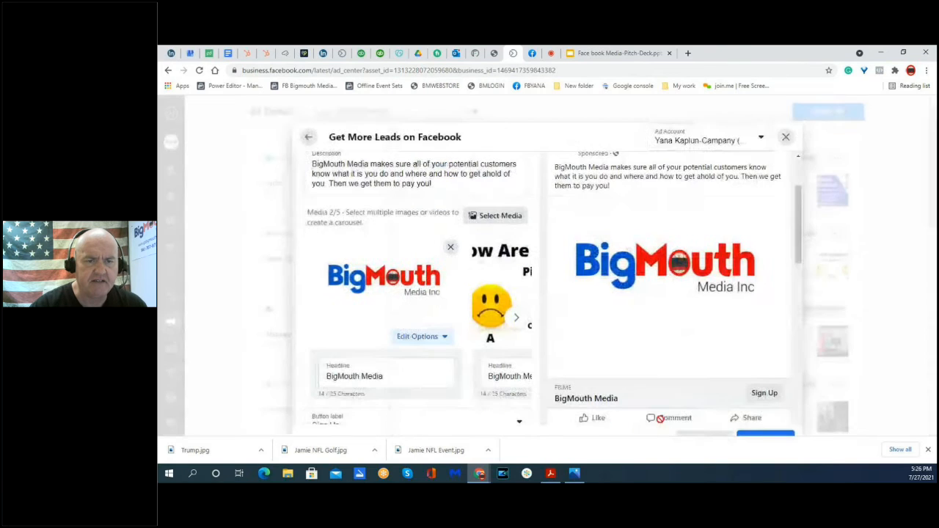
click(447, 248)
scroll(509, 312, down, 1)
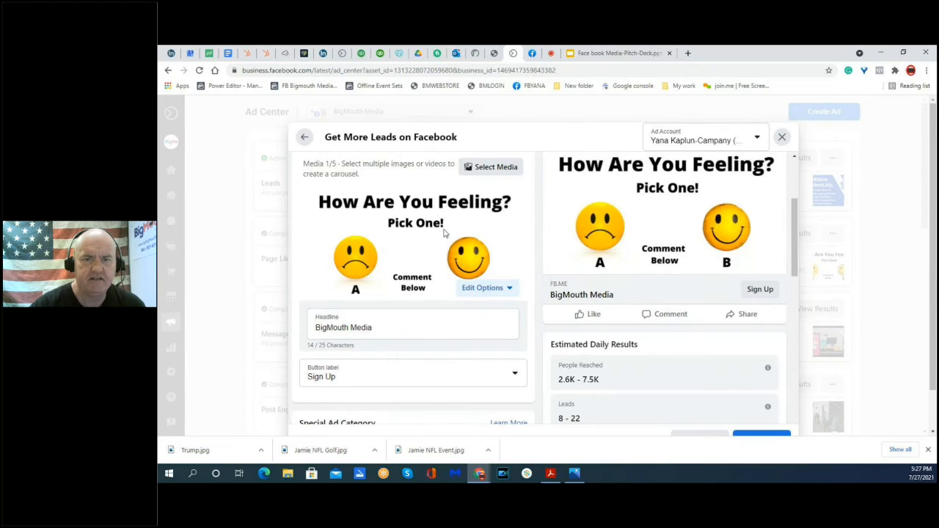
Replace the ad's headline with "Sale 40% off all services".
scroll(425, 322, down, 3)
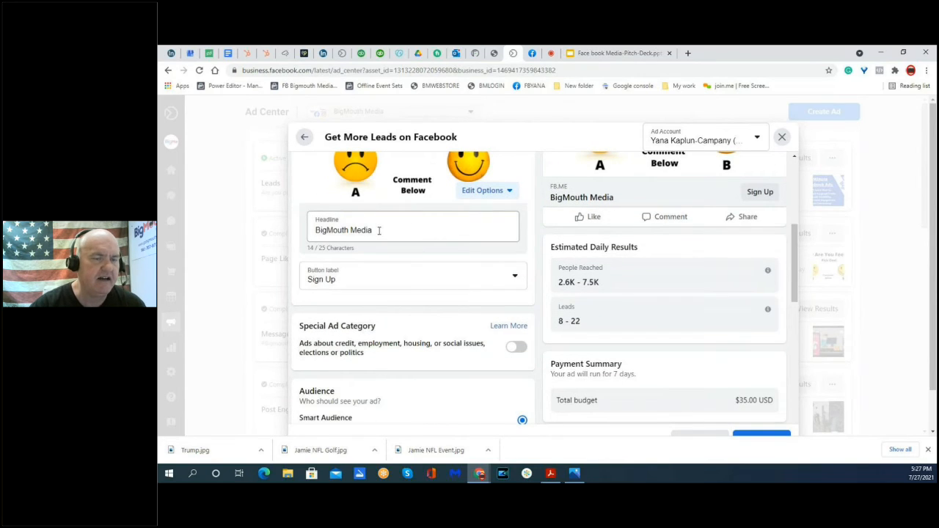
drag(379, 230, 298, 230)
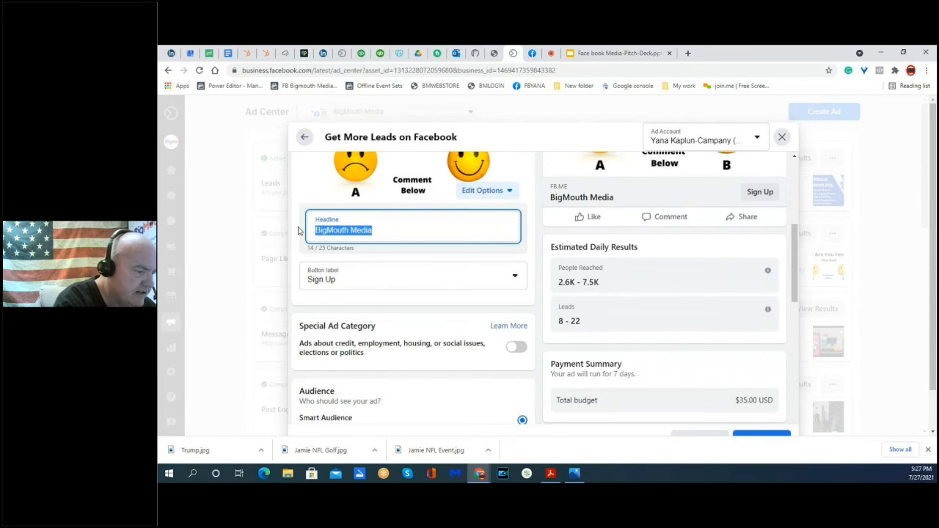
text(Con)
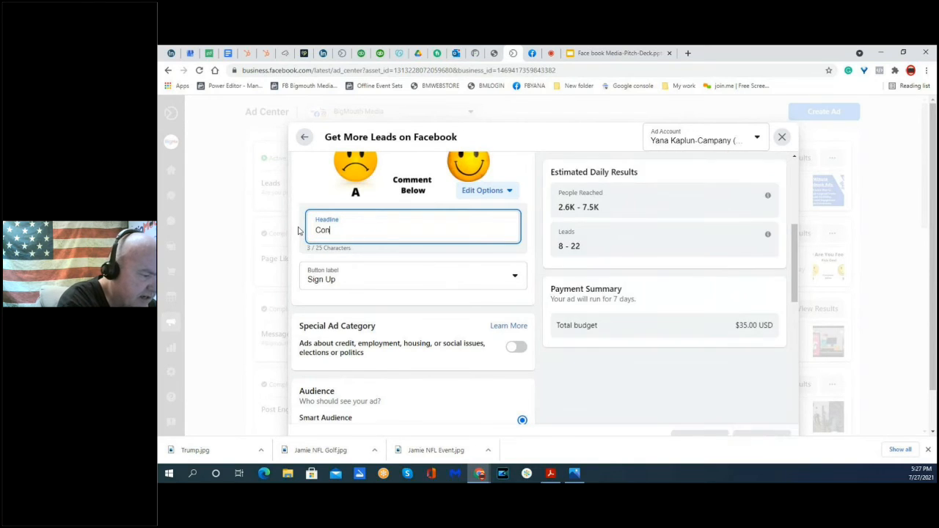
text(tac)
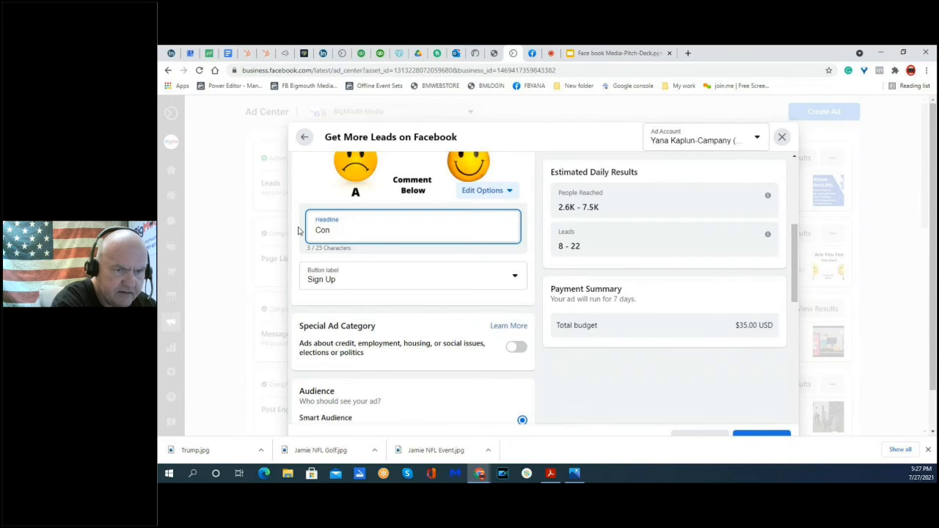
key(BackSpace)
key(BackSpace)
key(BackSpace)
text(Sale)
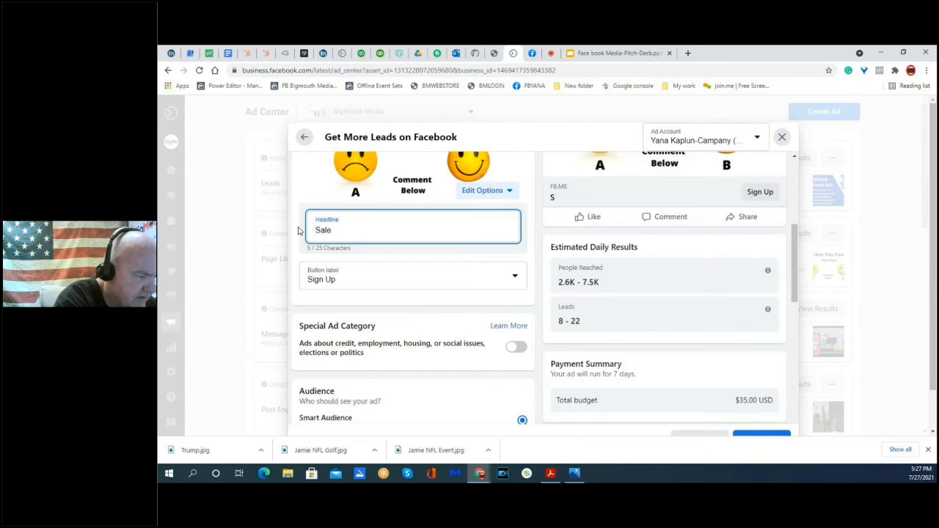
text( 40)
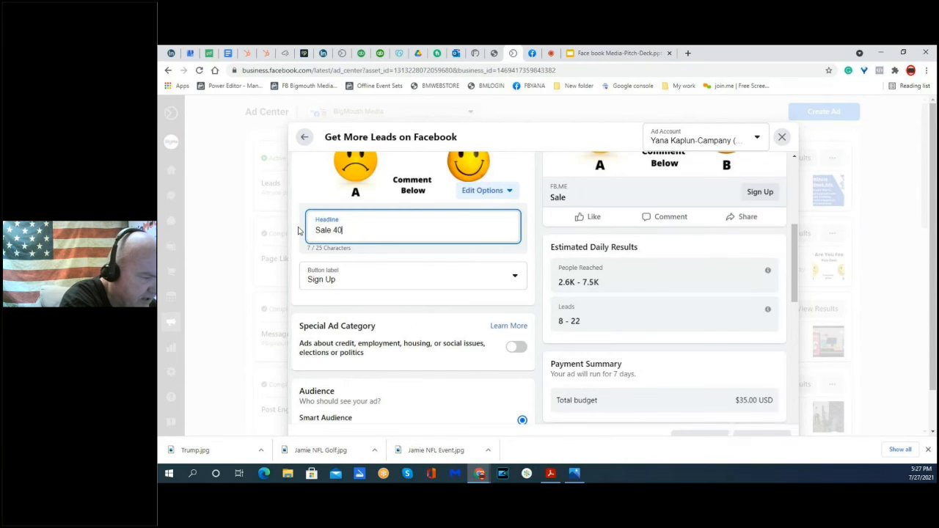
text(% o)
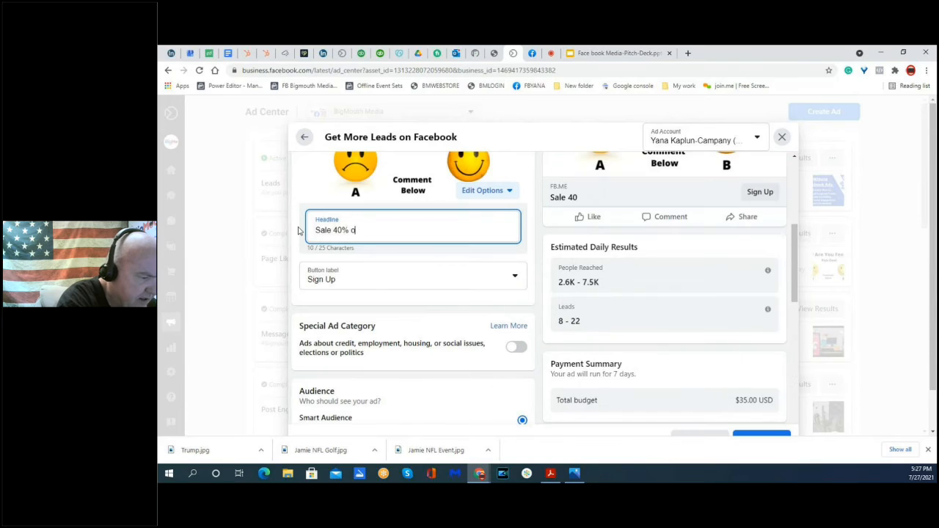
text(ff )
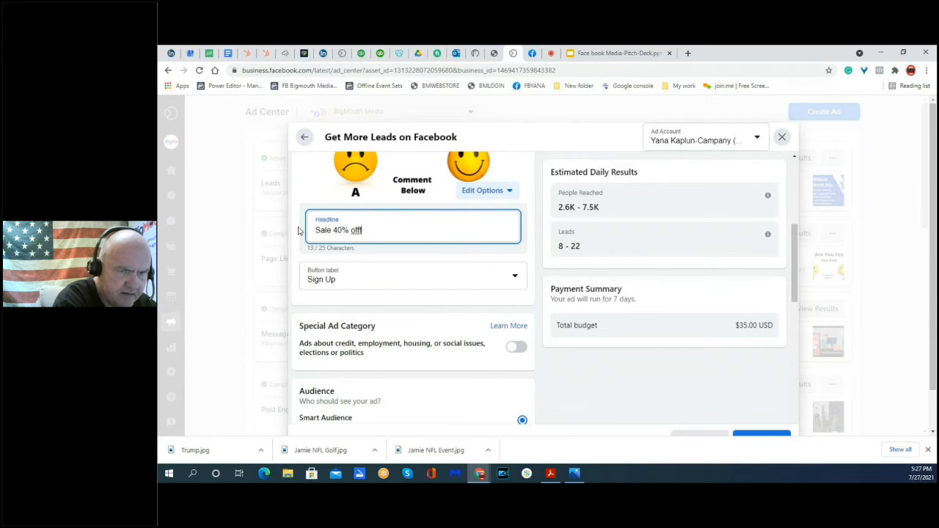
text(al)
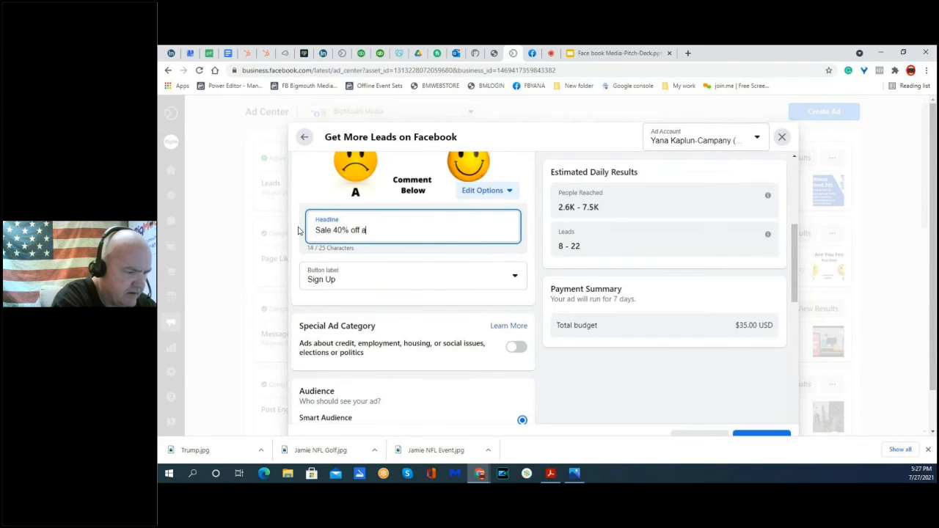
text(l se)
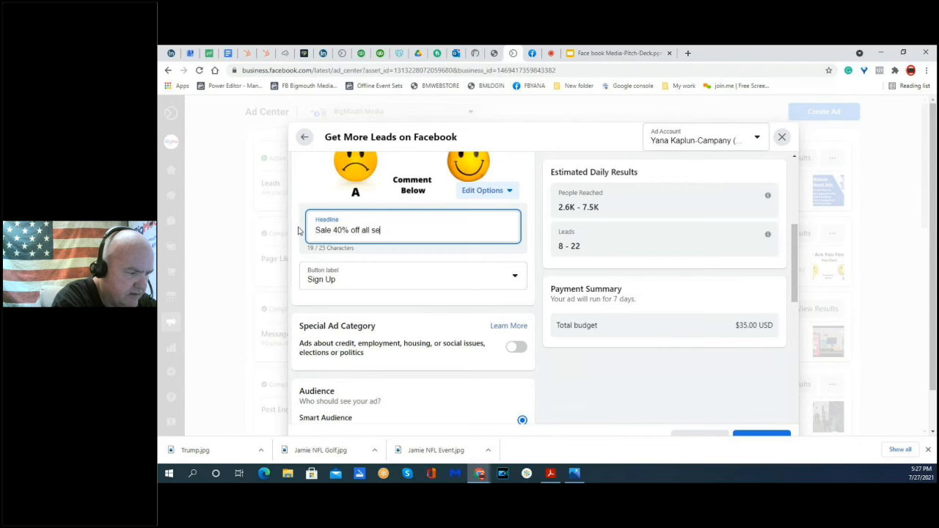
text(rvice)
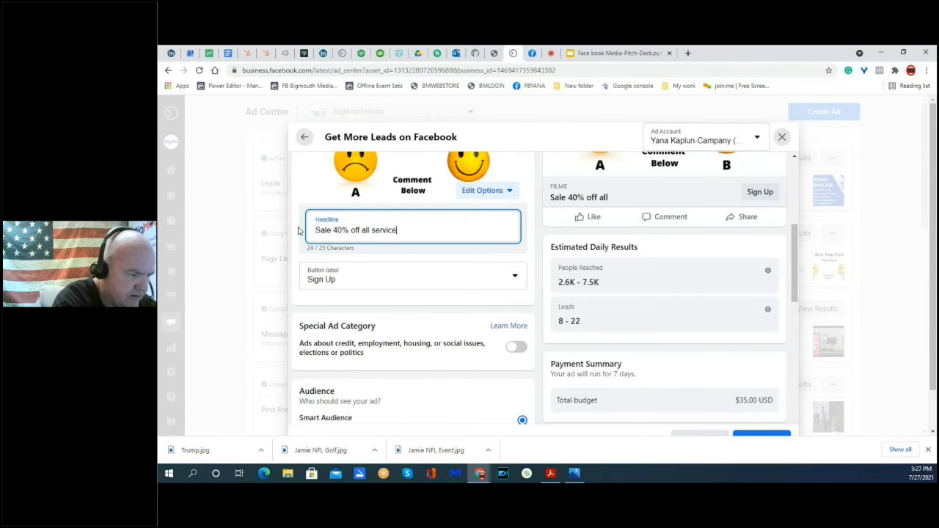
text(s)
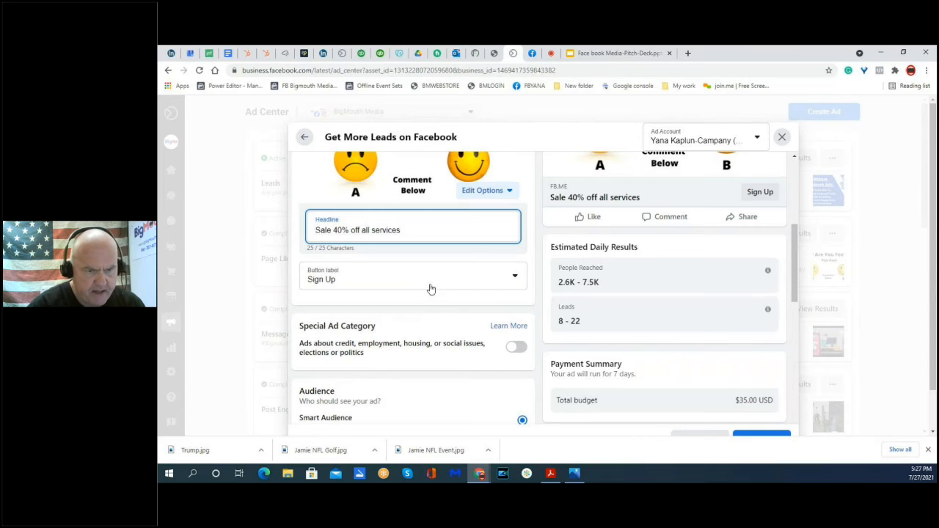
Change the ad's button label to Learn More.
scroll(459, 288, down, 1)
scroll(458, 288, down, 2)
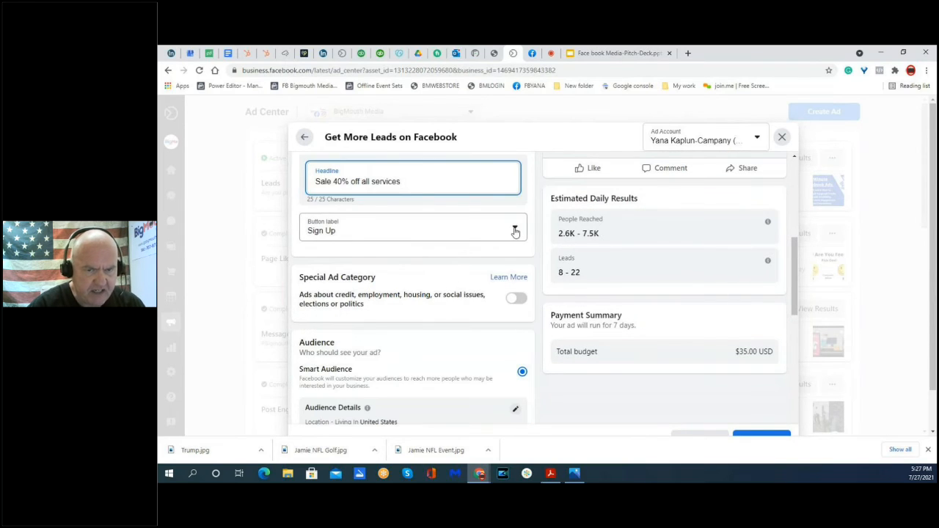
click(515, 231)
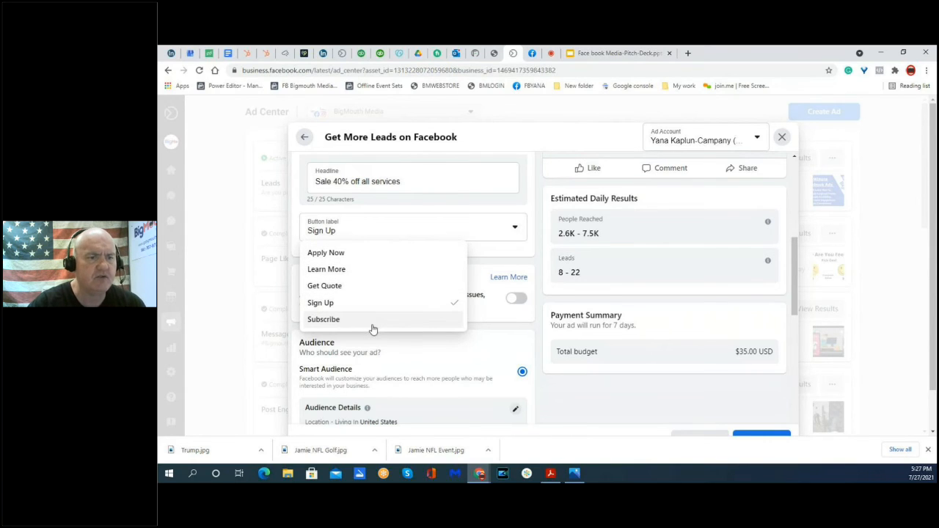
click(351, 271)
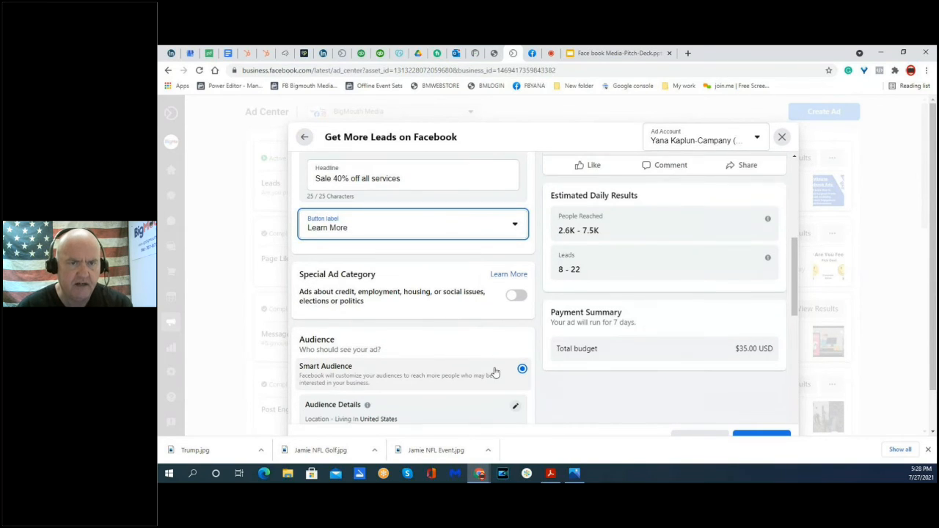
Turn on Special Ad Category to check the available ad categories, and turn it off without selecting one.
scroll(491, 374, down, 1)
scroll(493, 373, up, 2)
scroll(495, 372, down, 4)
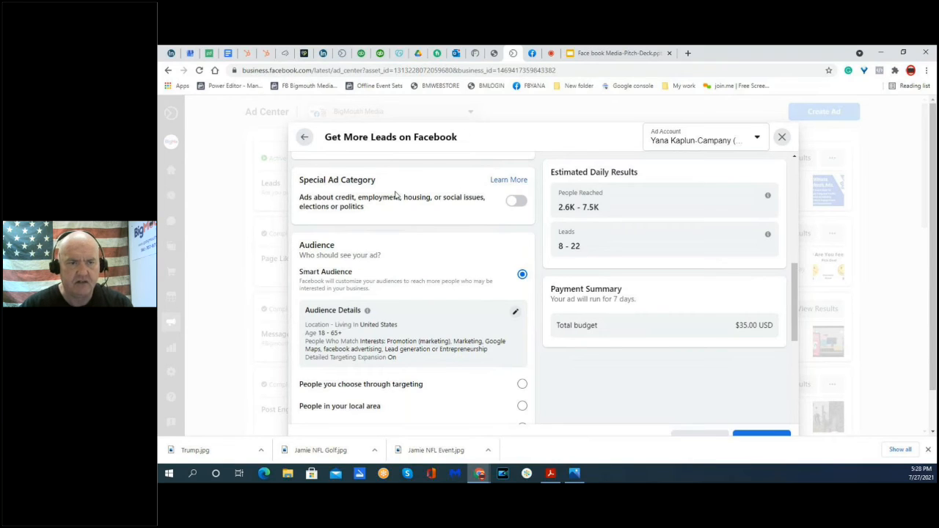
click(516, 201)
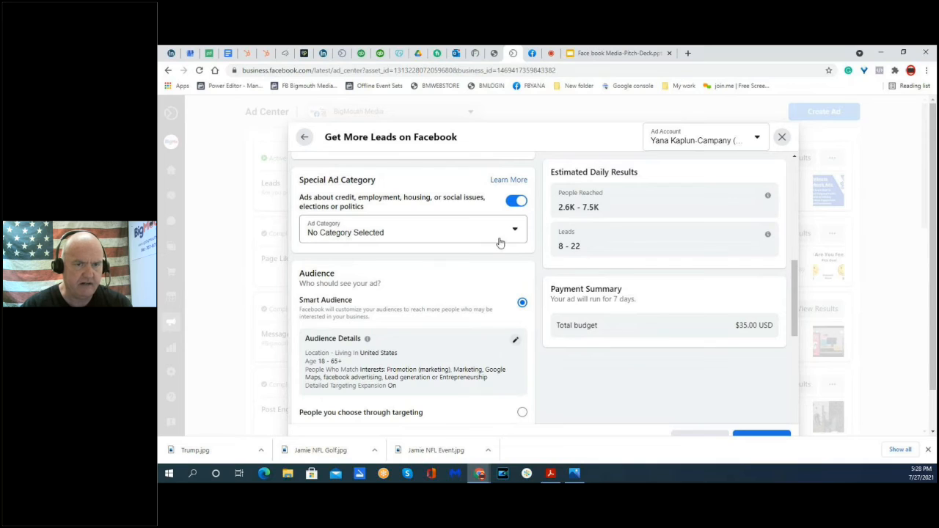
click(515, 233)
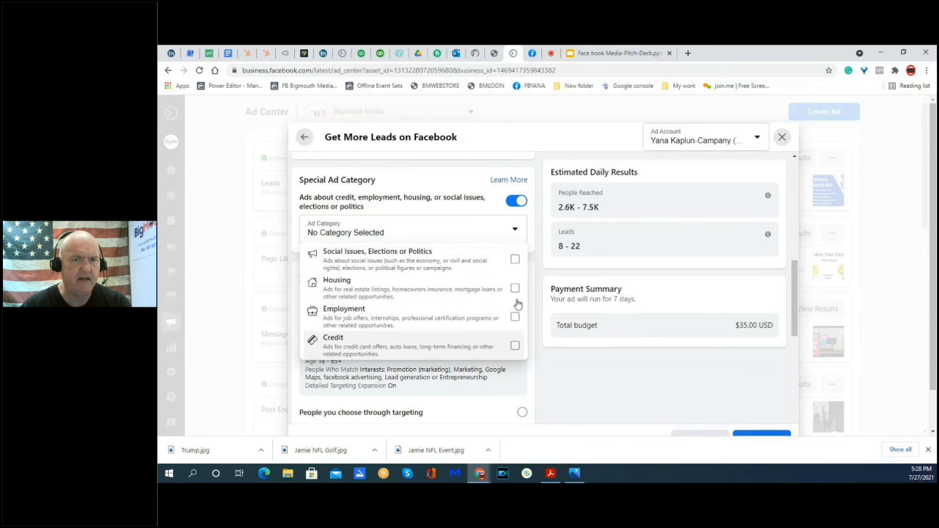
click(516, 201)
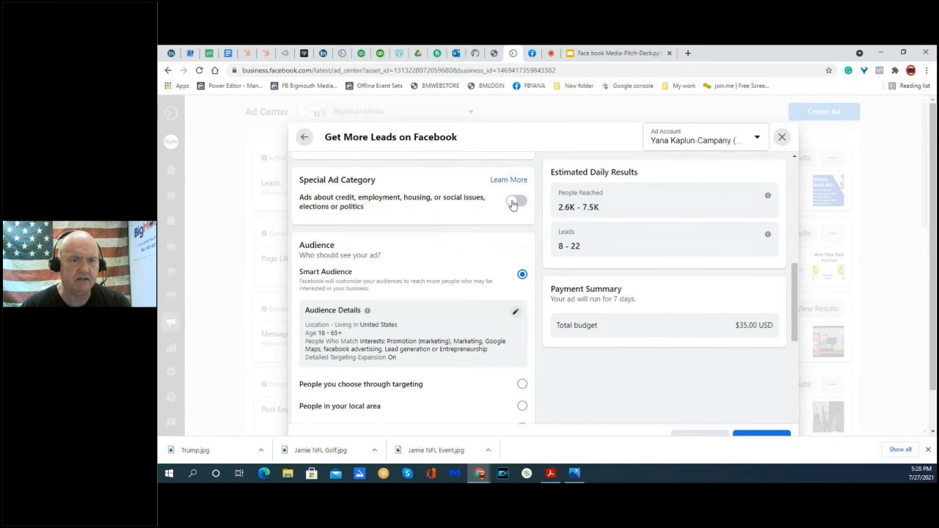
Examine the audience options for the ad, including the location, age and interests of the Smart Audience.
scroll(413, 298, down, 3)
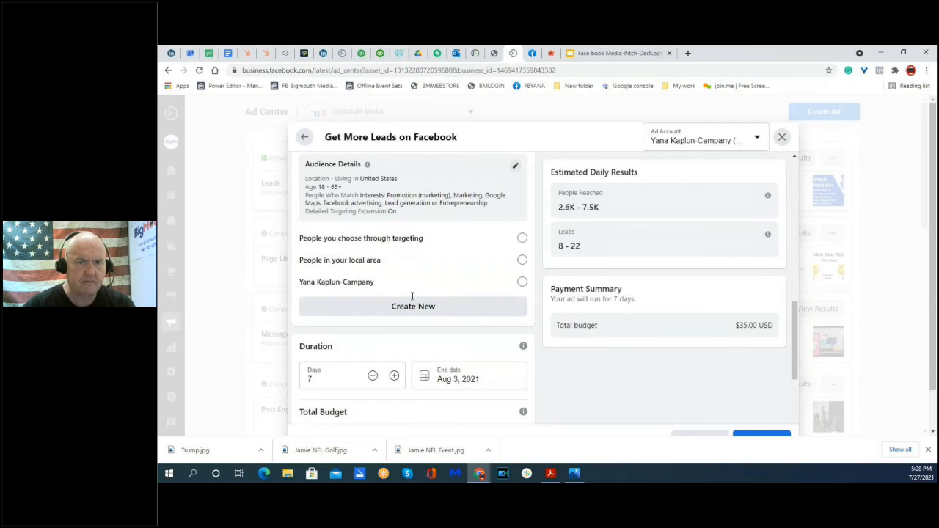
scroll(412, 297, up, 2)
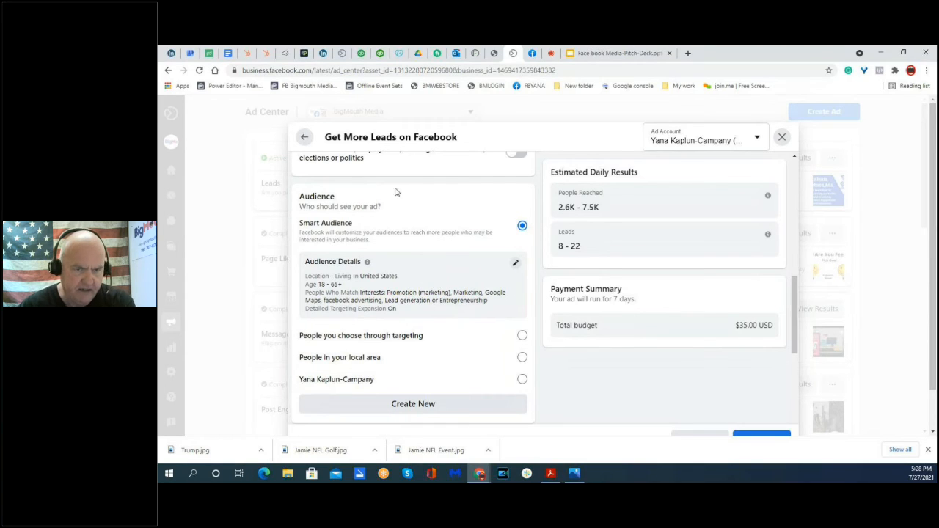
scroll(492, 289, up, 1)
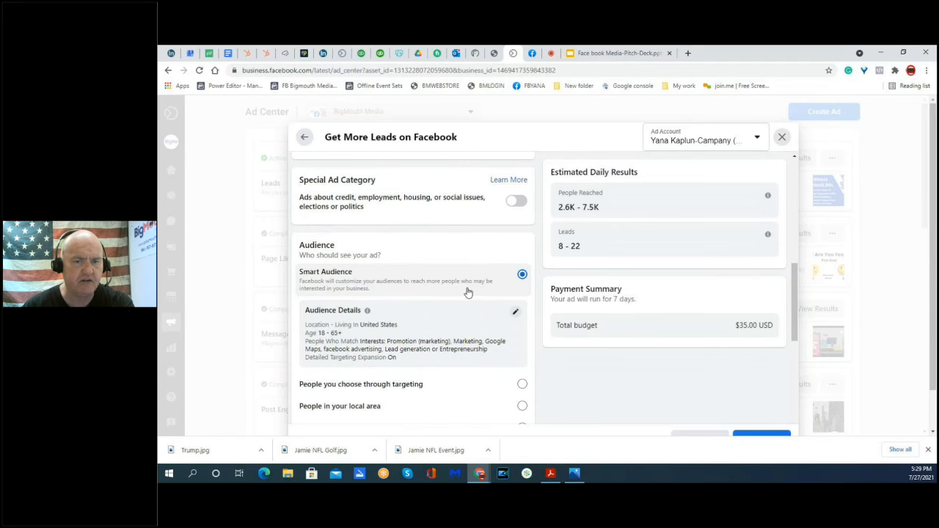
scroll(467, 288, down, 1)
scroll(467, 288, down, 1)
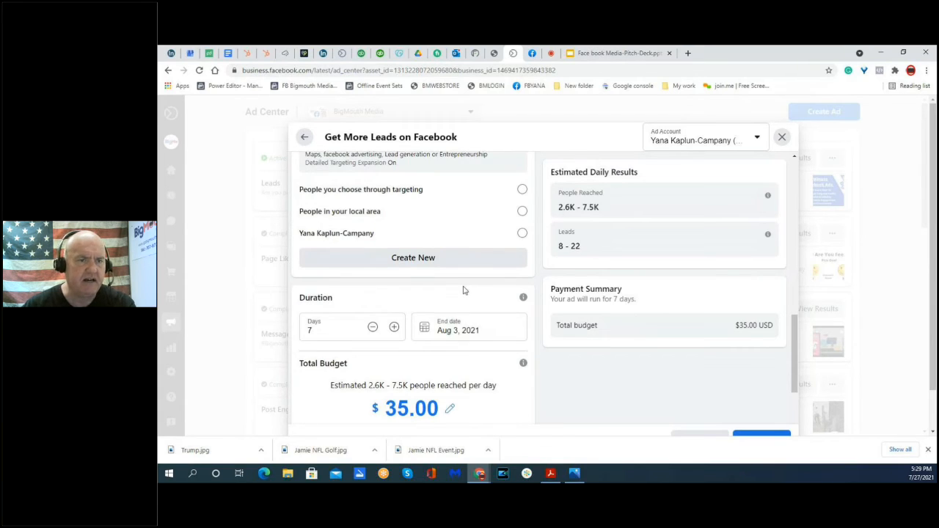
scroll(463, 289, up, 1)
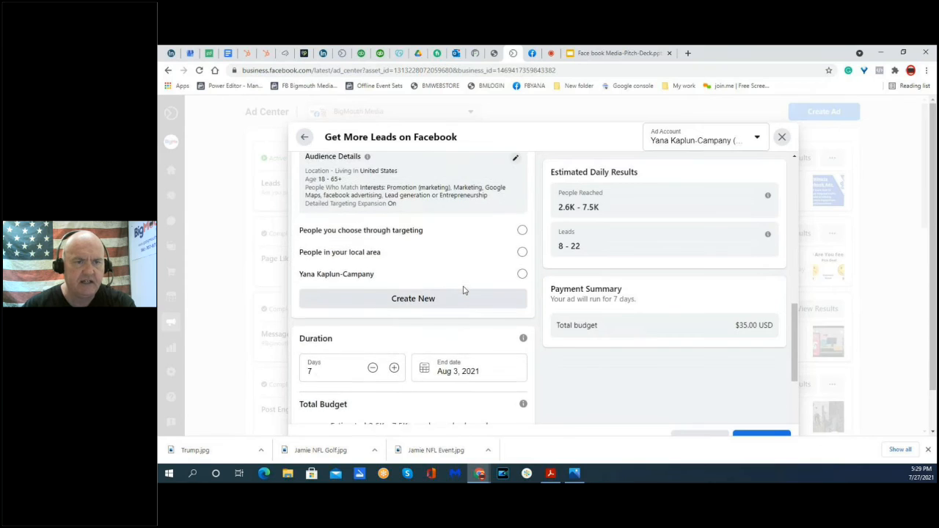
scroll(434, 237, up, 1)
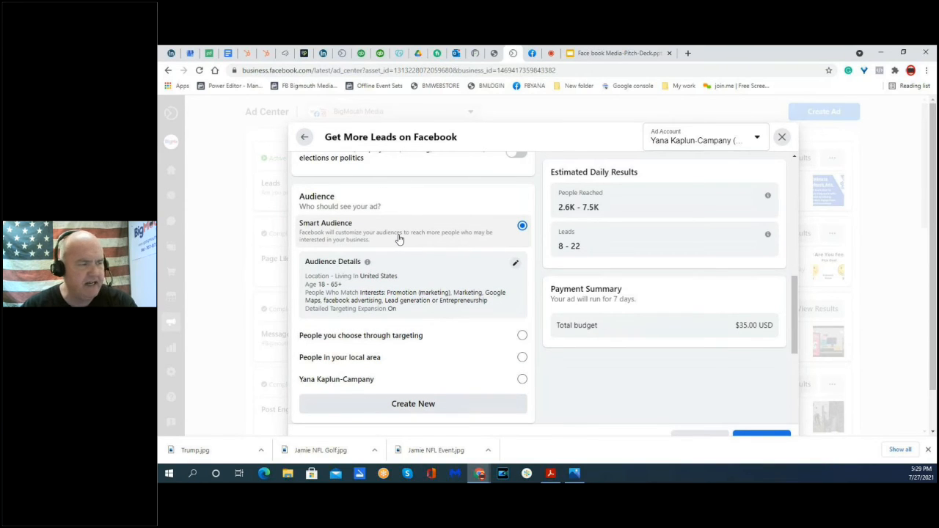
scroll(396, 240, down, 1)
scroll(396, 240, down, 2)
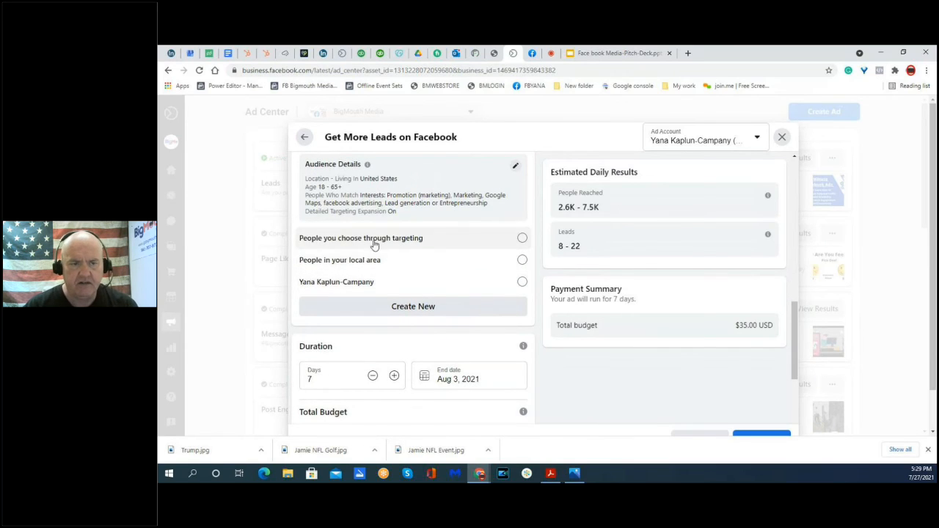
Try the audience of people chosen through targeting, review its details, and switch back to Smart Audience.
click(522, 239)
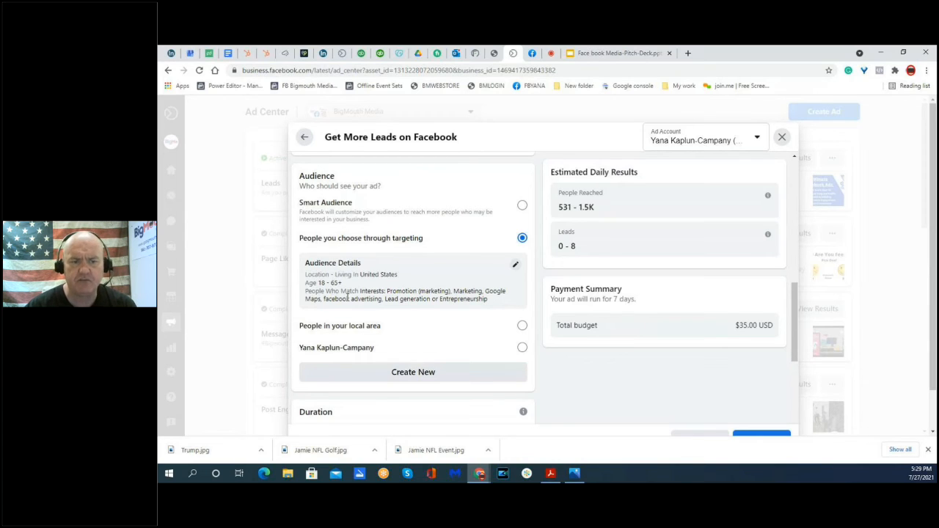
scroll(439, 299, down, 1)
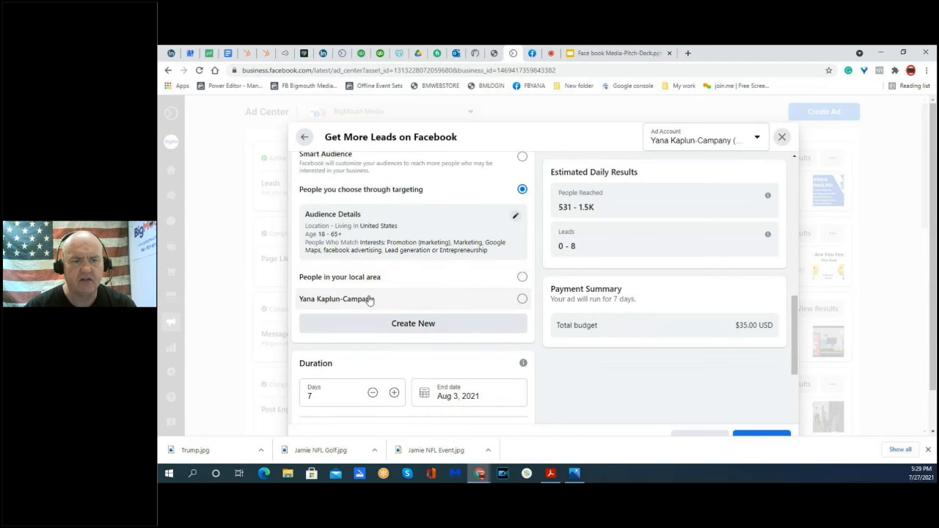
scroll(438, 264, down, 2)
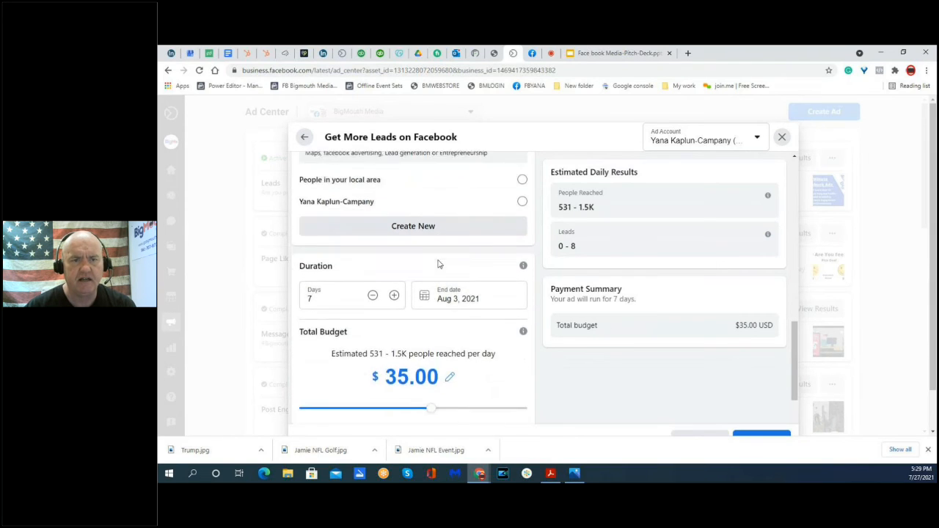
scroll(439, 264, up, 3)
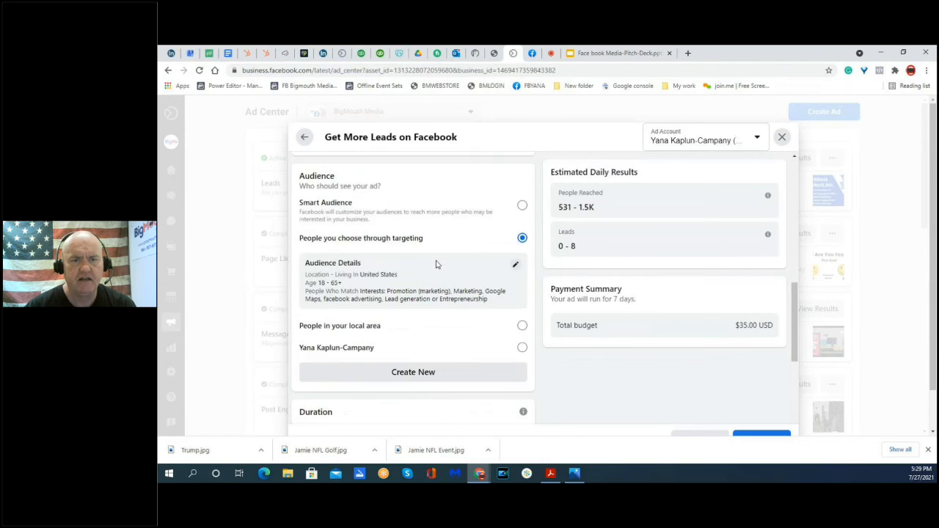
click(523, 205)
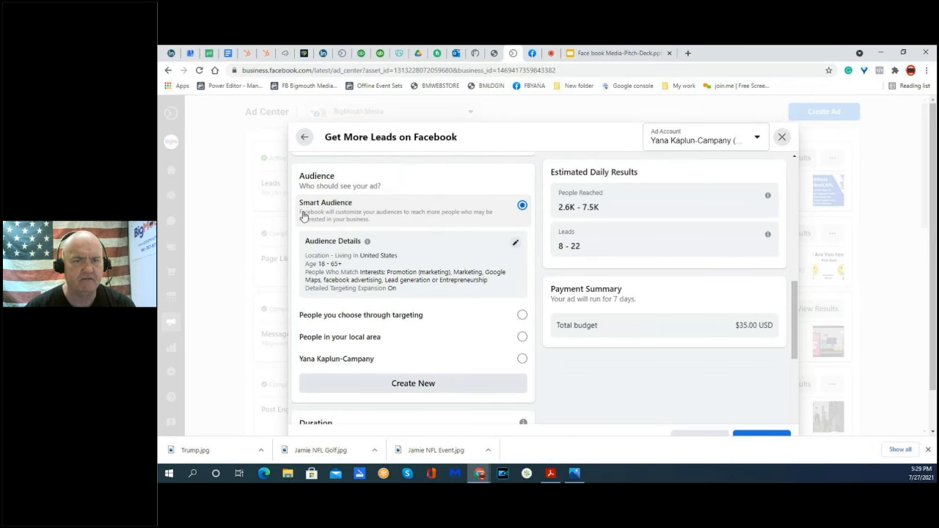
Review the ad's duration, total budget, placements, pixel and payment method, and submit the ad for promotion.
scroll(444, 305, down, 1)
scroll(444, 305, down, 3)
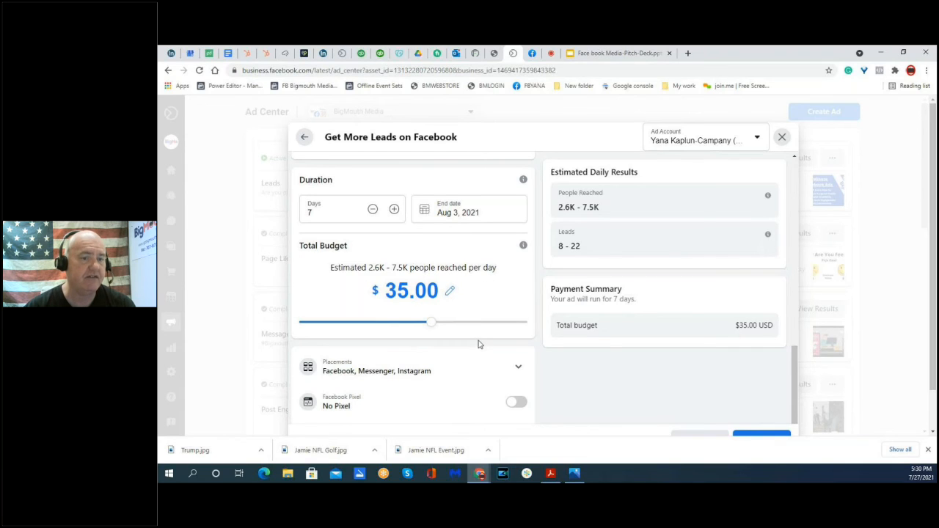
scroll(477, 344, down, 1)
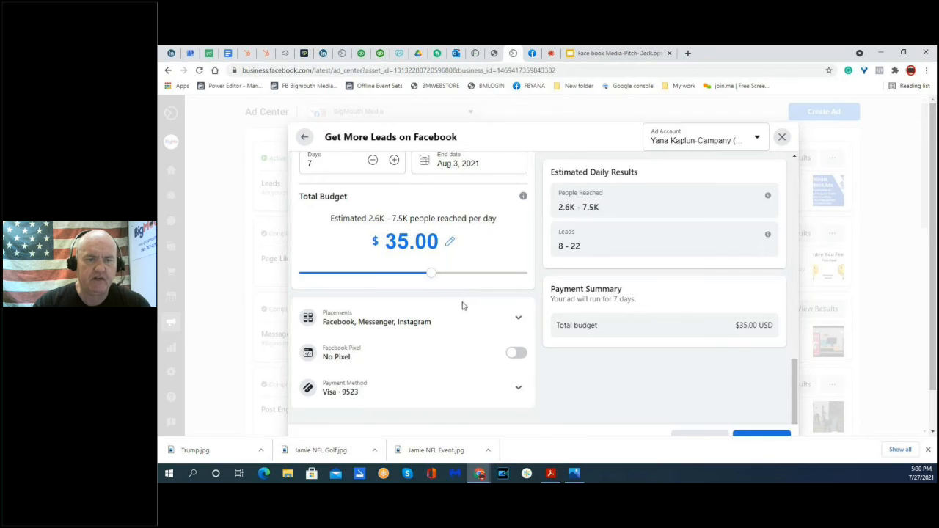
scroll(462, 306, down, 1)
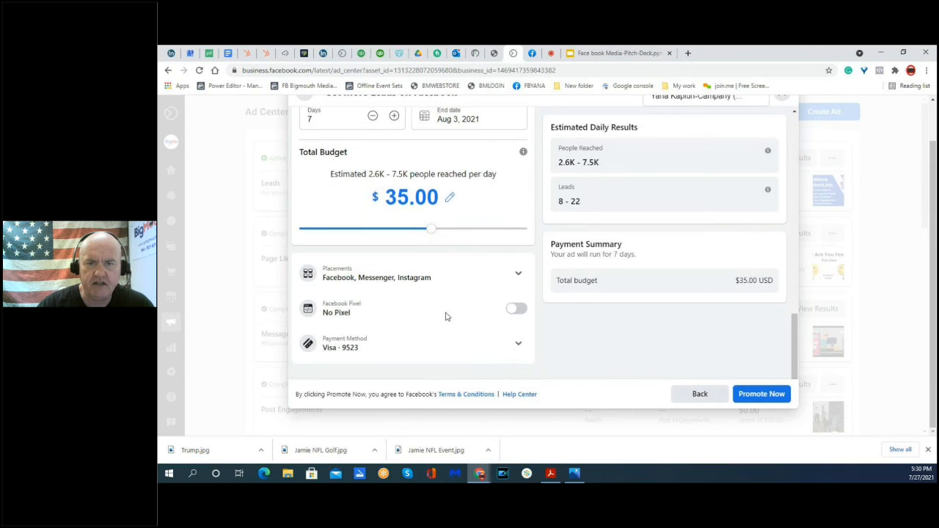
scroll(445, 316, up, 5)
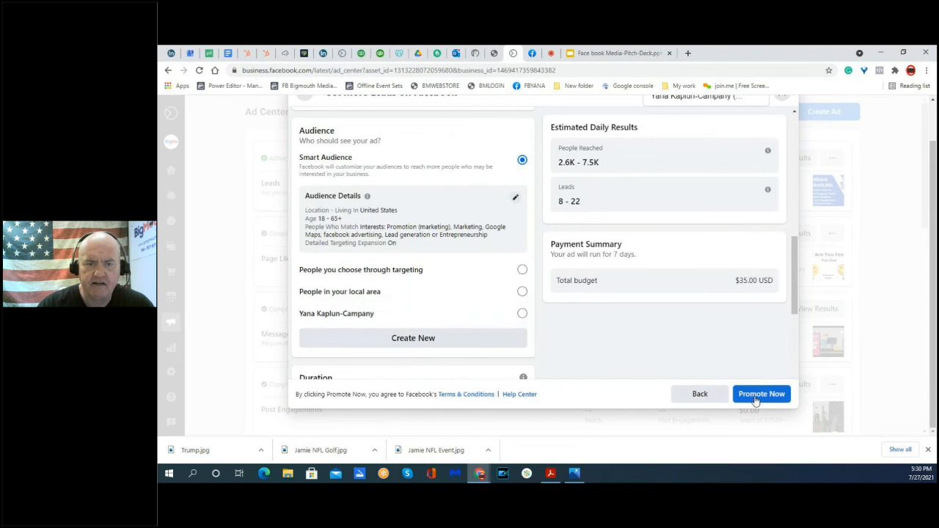
scroll(555, 343, up, 10)
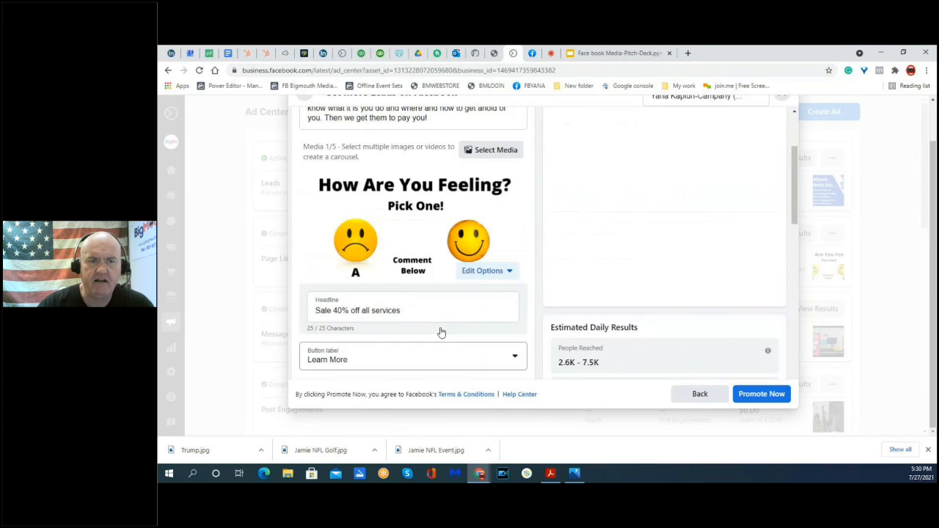
scroll(440, 333, down, 15)
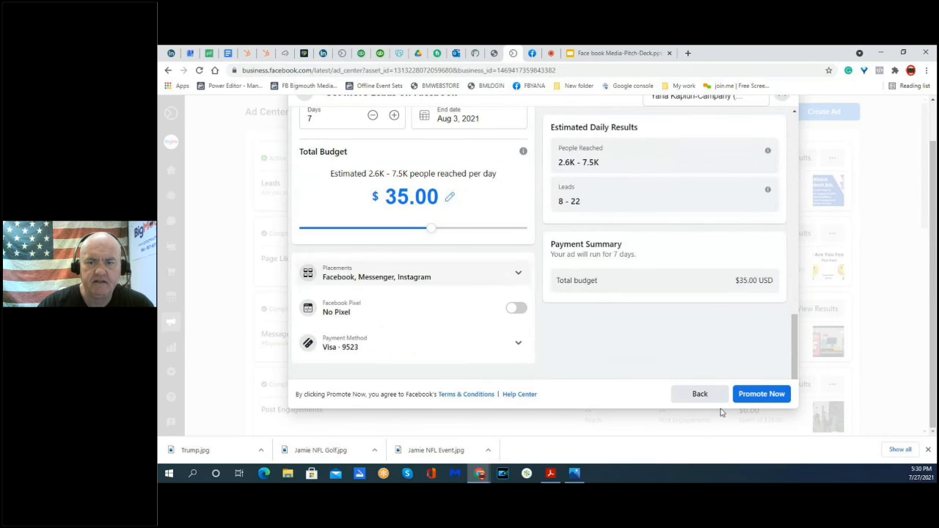
click(754, 402)
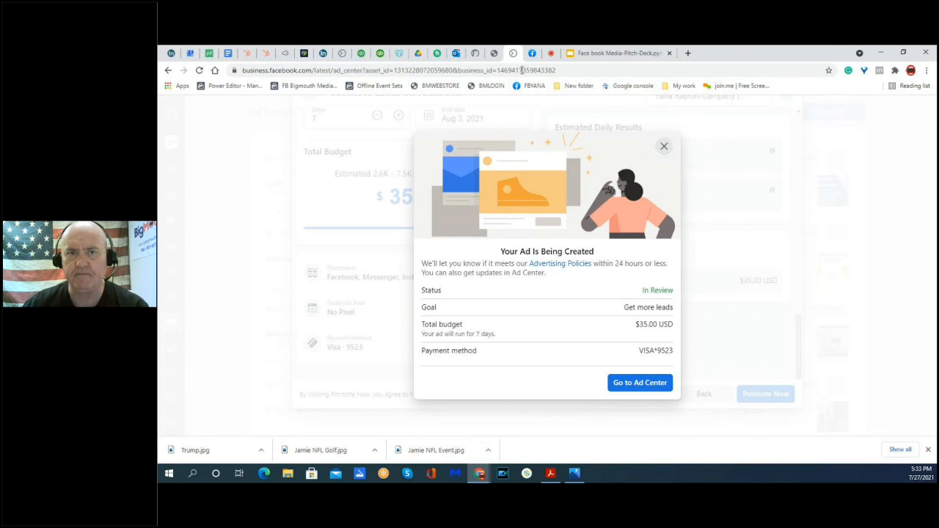
Switch to the ongoing GoToMeeting session.
click(553, 57)
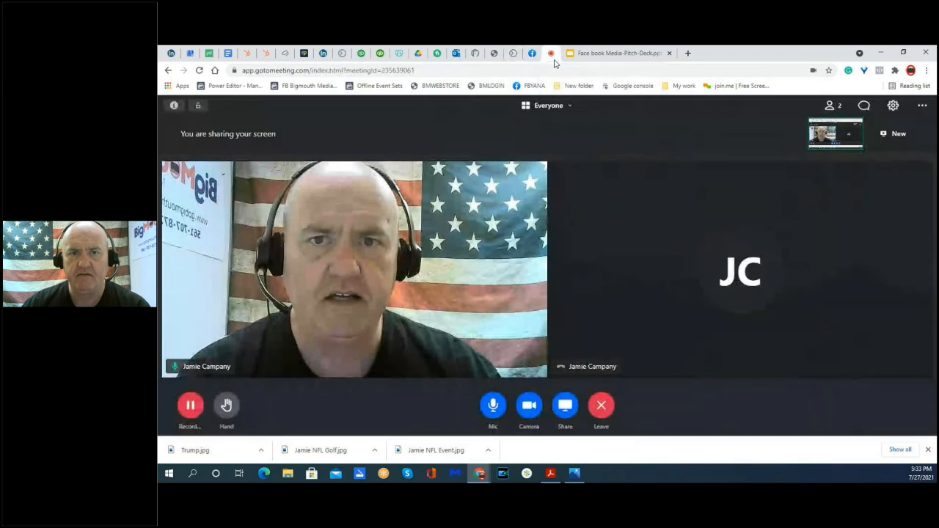